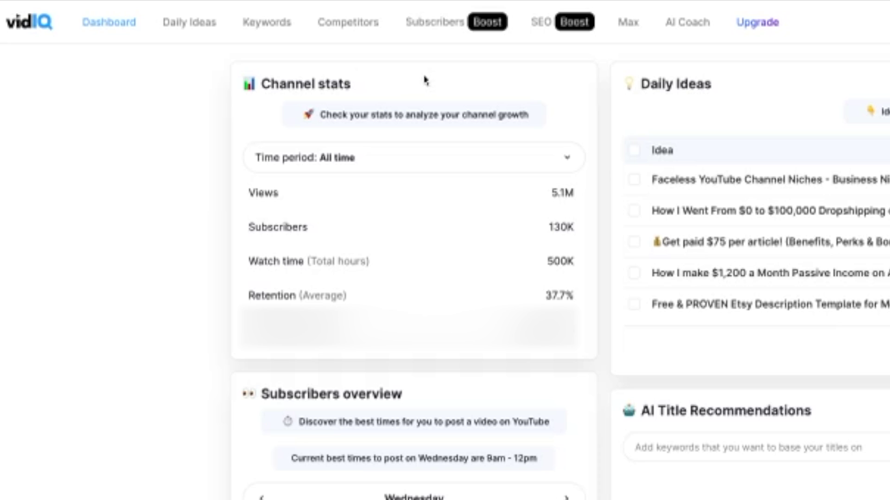
# Scroll down the channel overview to the Top search terms section.
pyautogui.scroll(-5, 423, 79)
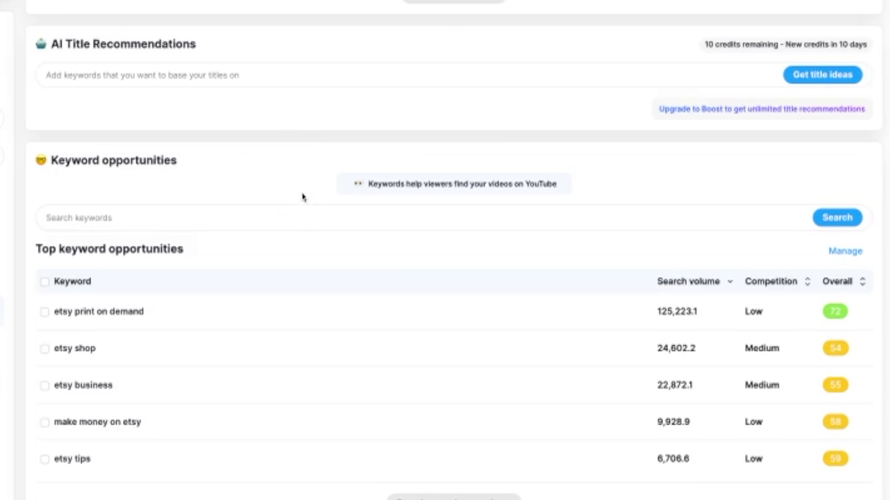
pyautogui.scroll(-2, 252, 264)
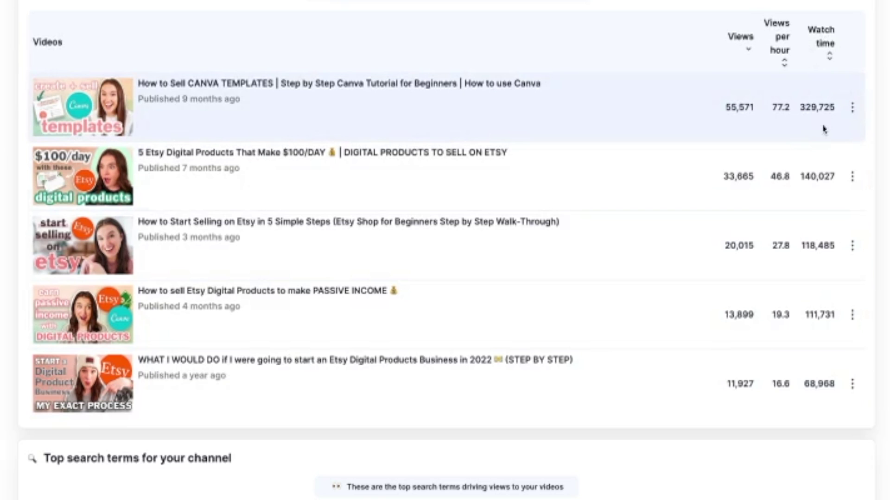
pyautogui.scroll(-4, 417, 327)
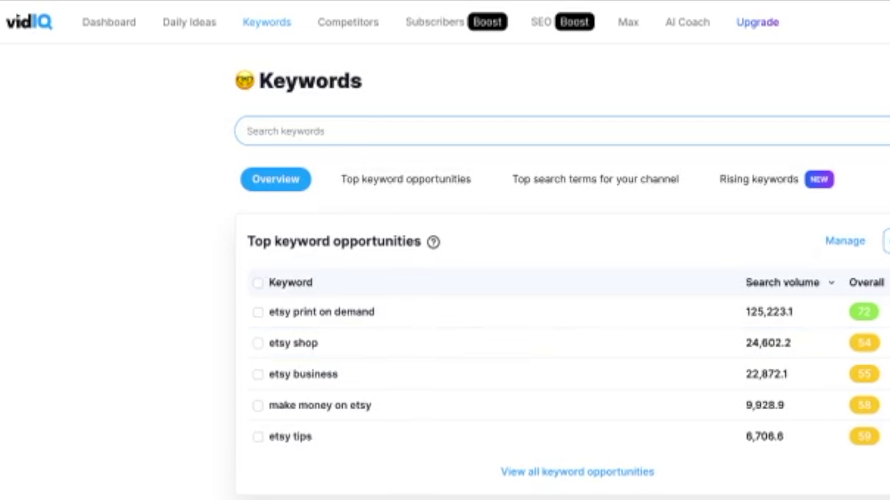
# Run a keyword search for 'canva'.
pyautogui.write('canva')
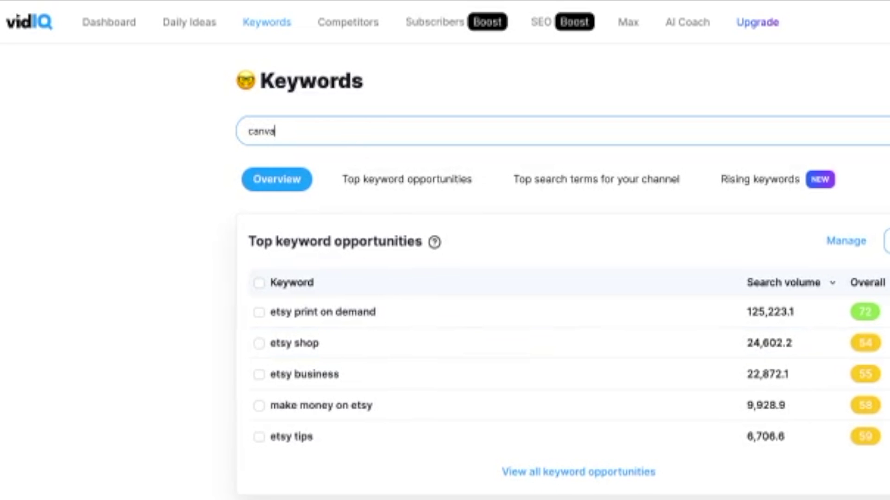
pyautogui.press('Return')
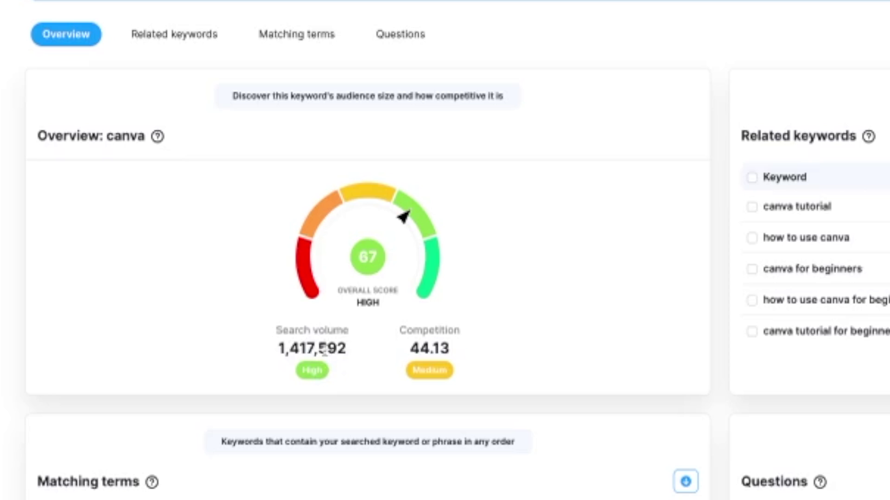
pyautogui.moveTo(347, 348); pyautogui.dragTo(278, 349)
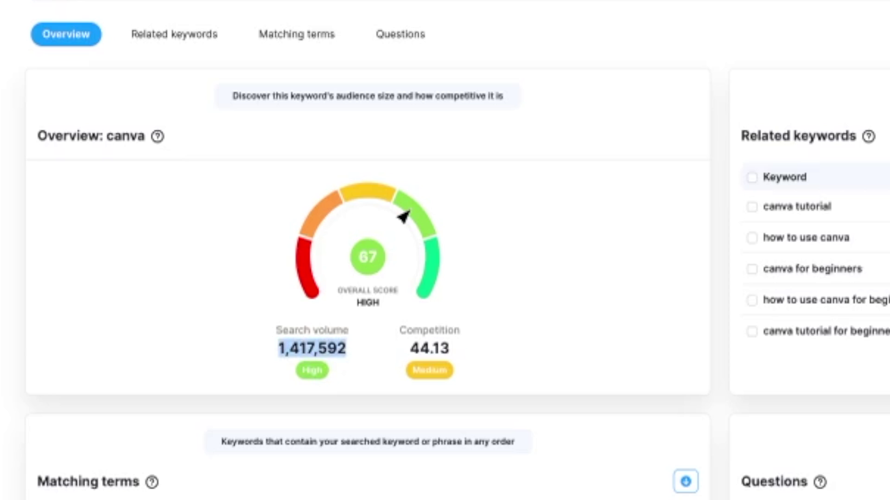
pyautogui.click(342, 349)
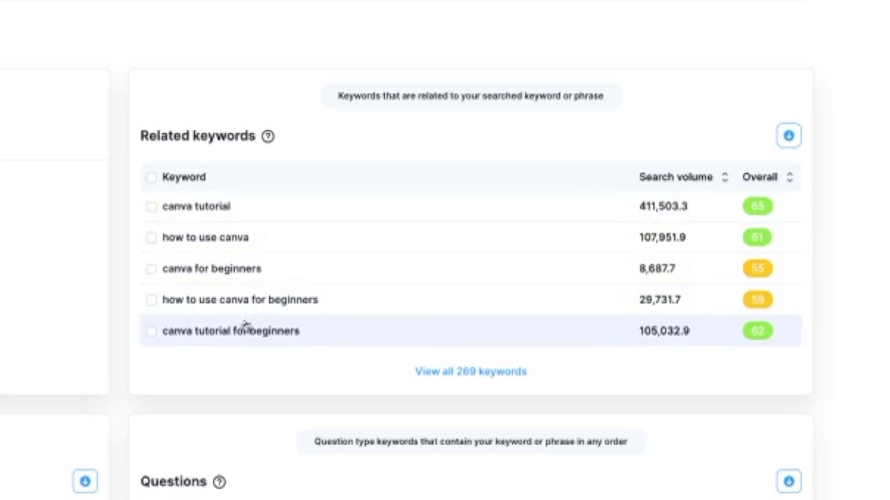
pyautogui.scroll(-5, 243, 332)
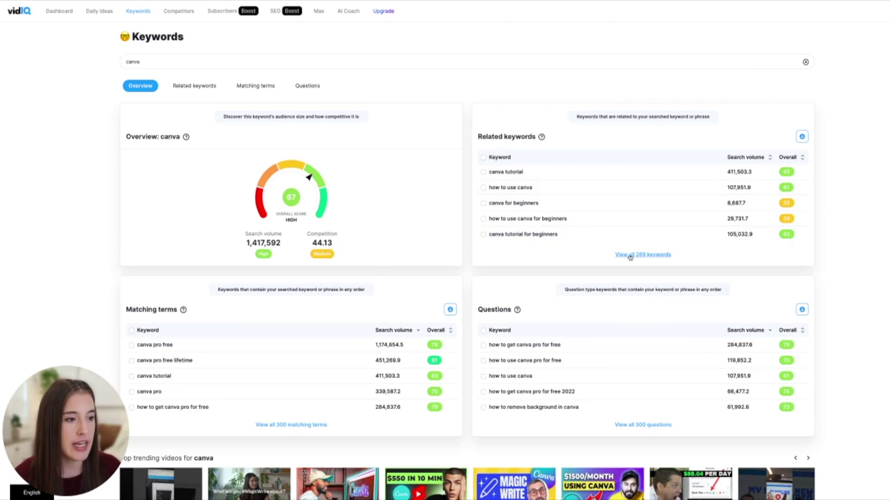
# Open the full table of all 269 keywords related to canva.
pyautogui.click(631, 255)
# Sort the related keywords by search volume, highest first, and tick 'make money online'.
pyautogui.moveTo(649, 150)
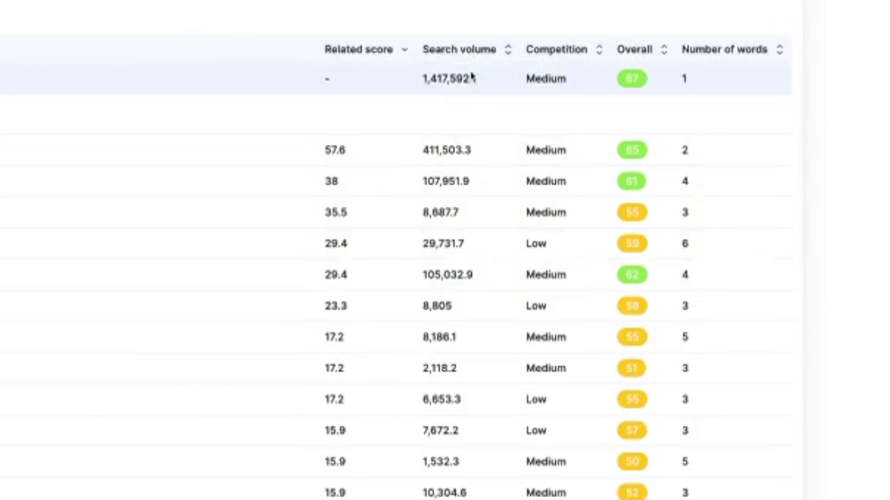
pyautogui.click(448, 51)
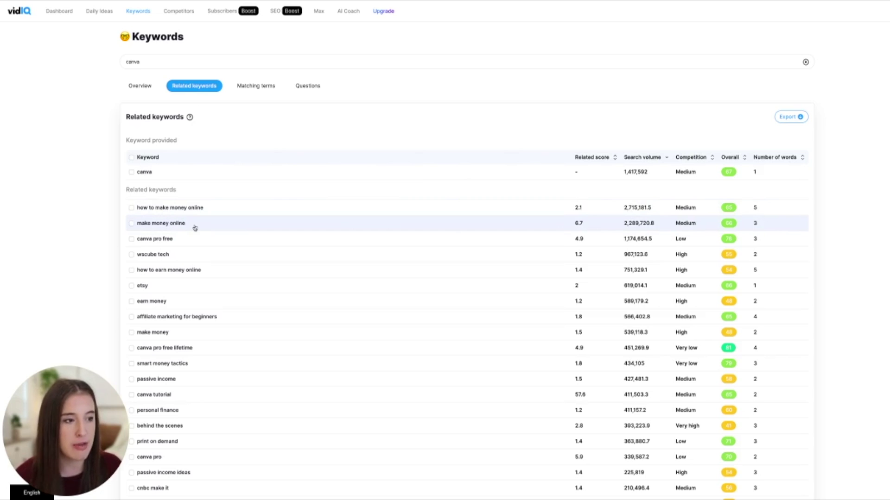
pyautogui.moveTo(647, 163)
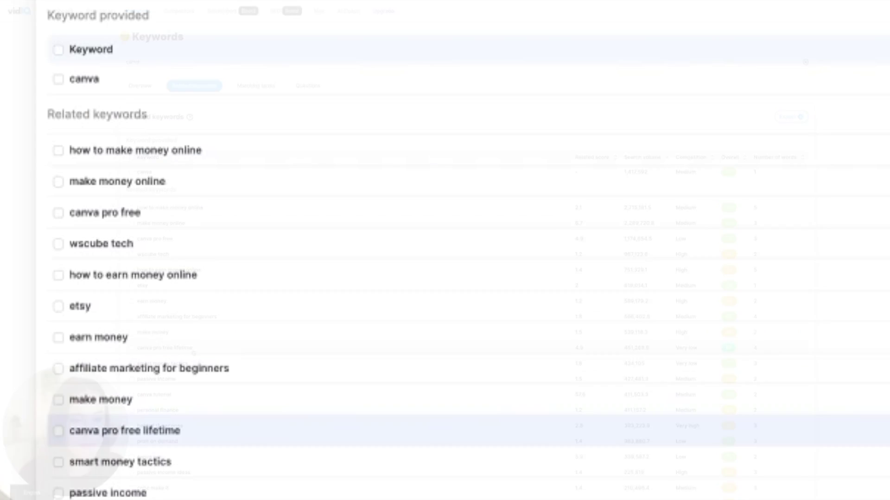
pyautogui.click(59, 182)
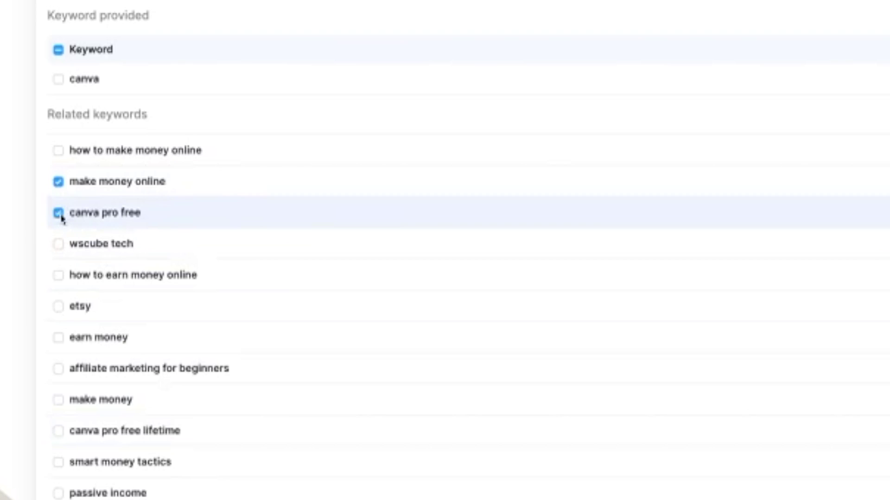
# Tick the 'canva pro free' and 'earn money' keywords, then go to Daily Ideas.
pyautogui.click(58, 213)
pyautogui.click(58, 337)
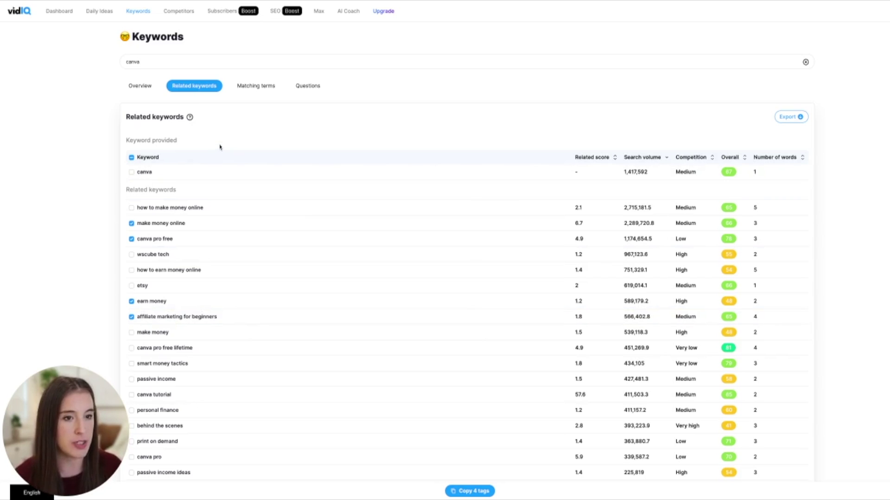
pyautogui.click(98, 11)
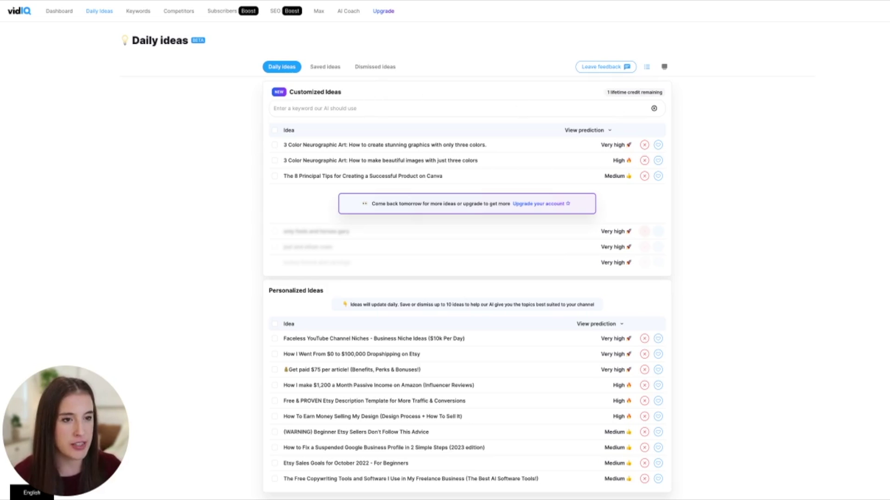
pyautogui.scroll(-1, 706, 136)
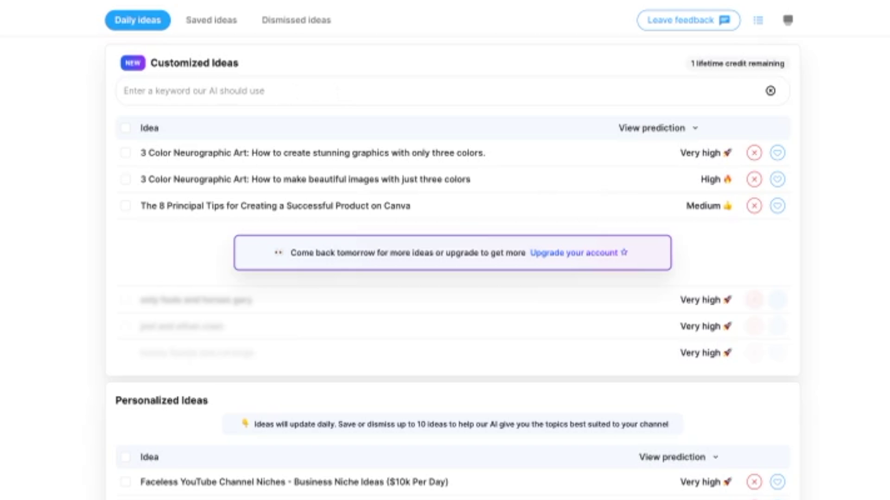
# Generate customized ideas for 'digital products' and view the saved ideas list.
pyautogui.write('d')
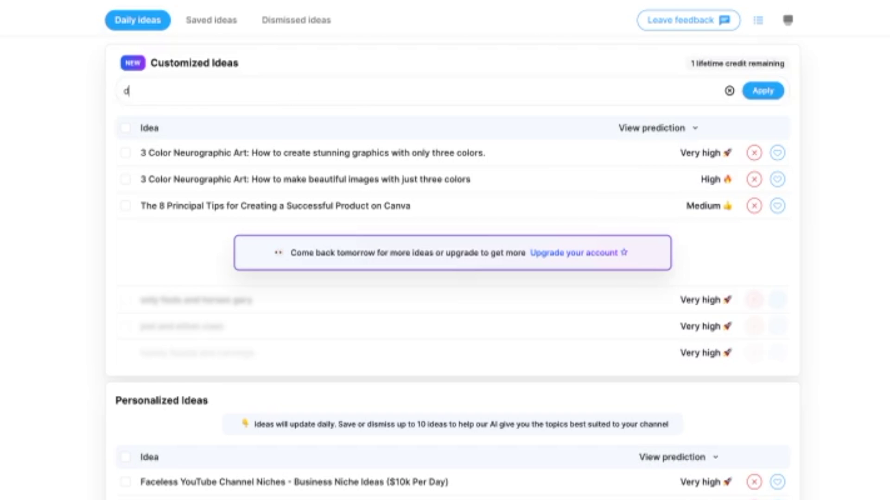
pyautogui.write('igital products')
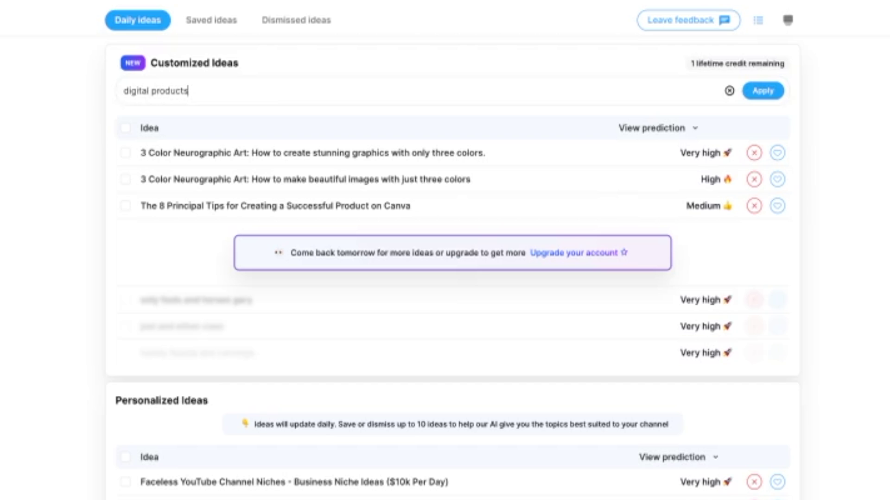
pyautogui.press('Return')
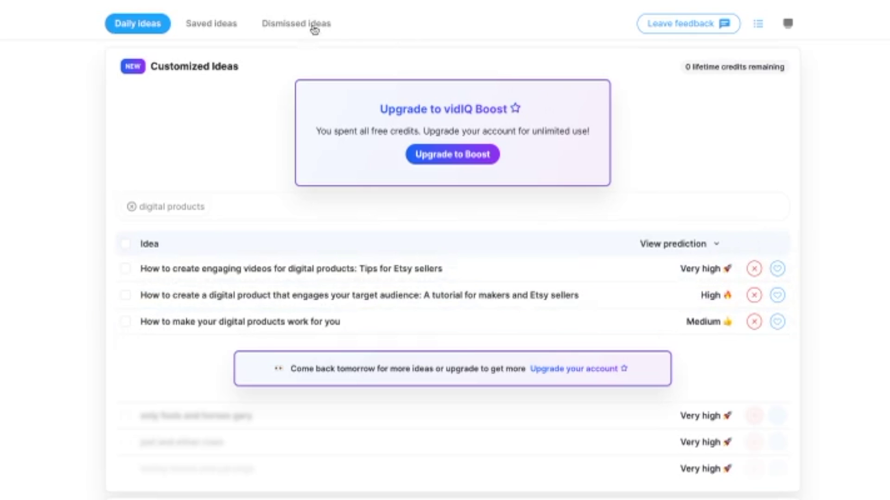
pyautogui.click(217, 34)
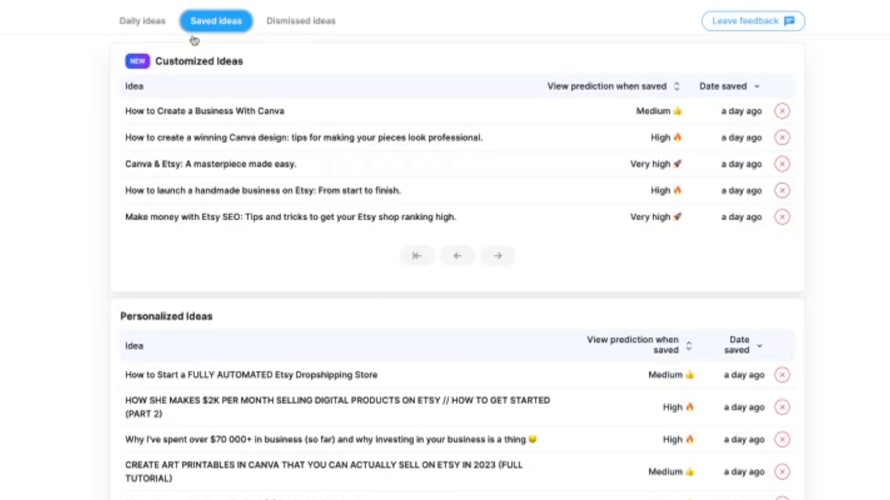
pyautogui.click(306, 28)
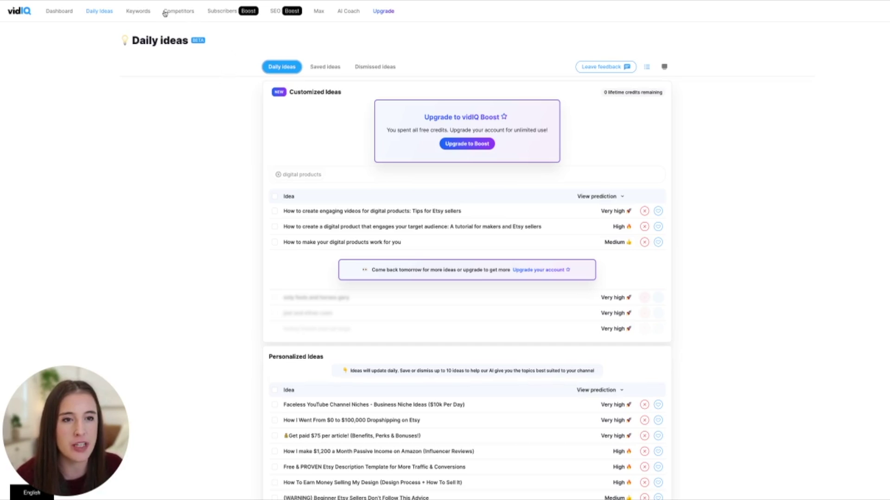
pyautogui.click(179, 11)
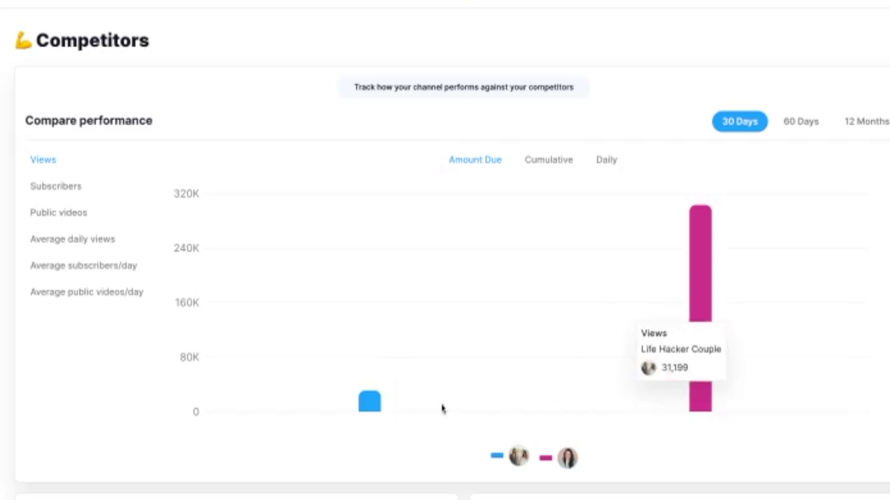
# Compare the channels by public videos, average daily views, subscribers per day, and public videos per day.
pyautogui.moveTo(392, 408)
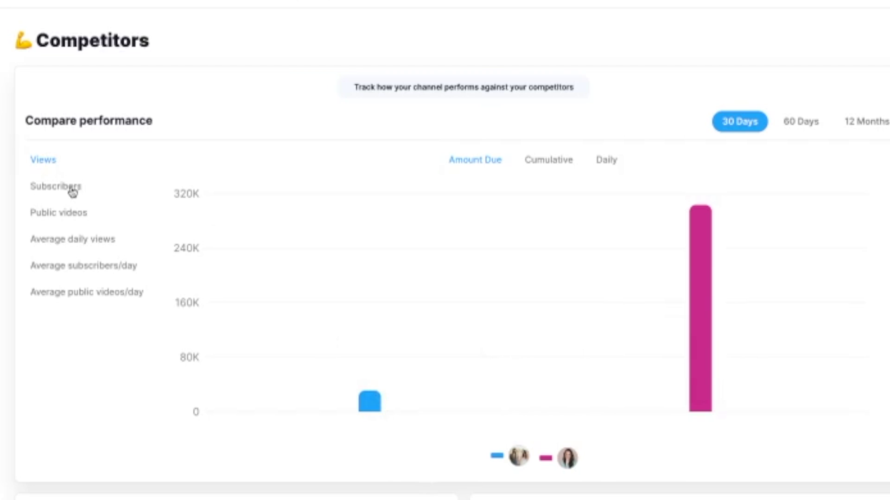
pyautogui.click(83, 214)
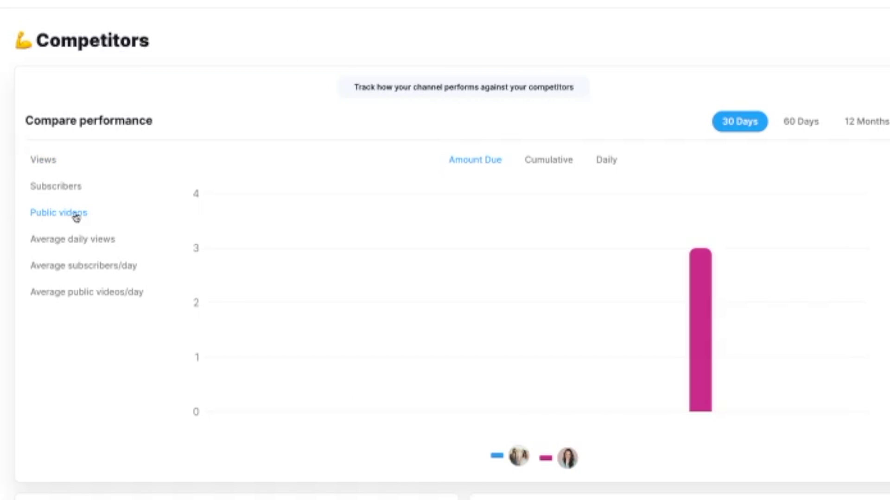
pyautogui.click(40, 241)
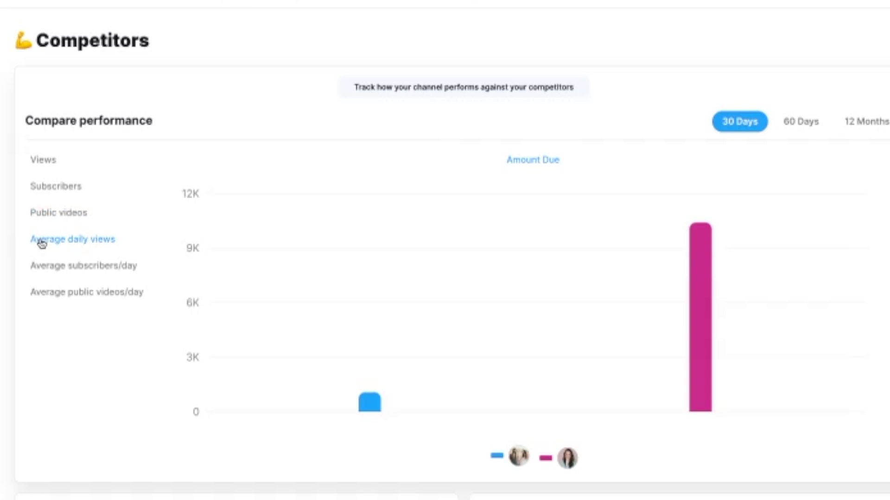
pyautogui.click(54, 269)
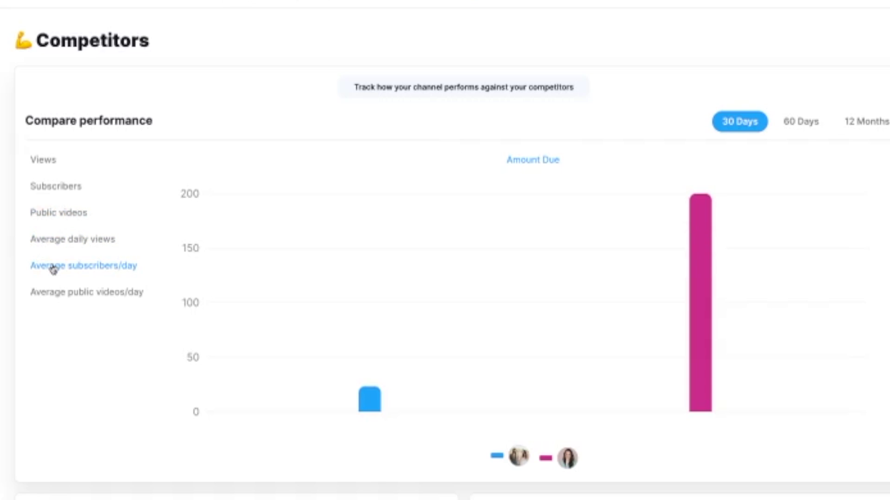
pyautogui.click(107, 301)
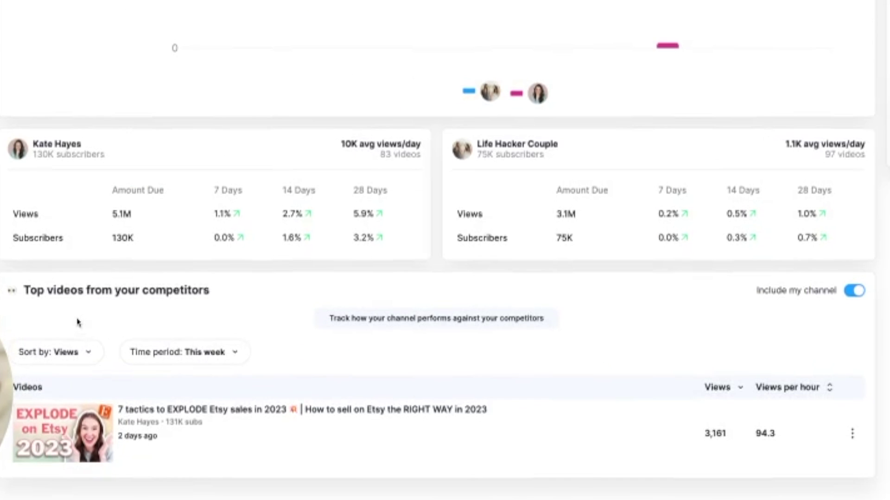
# Check the Top videos time period options, leaving it on This week.
pyautogui.click(185, 355)
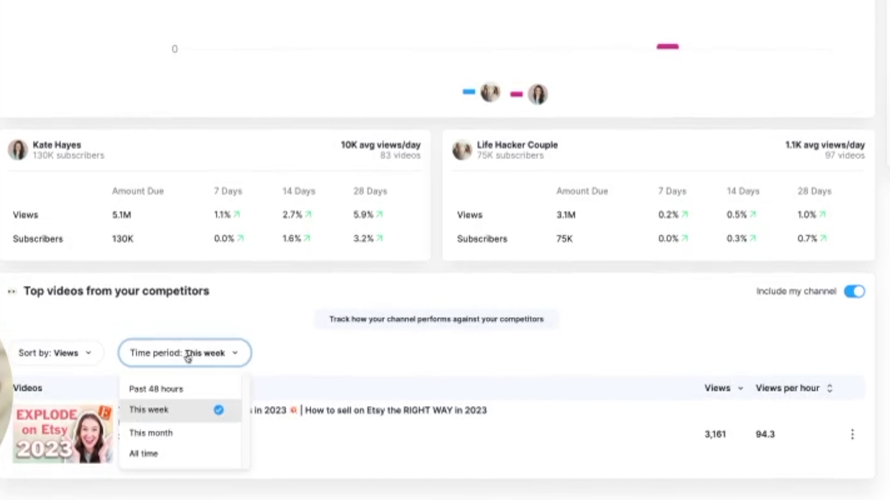
pyautogui.click(106, 311)
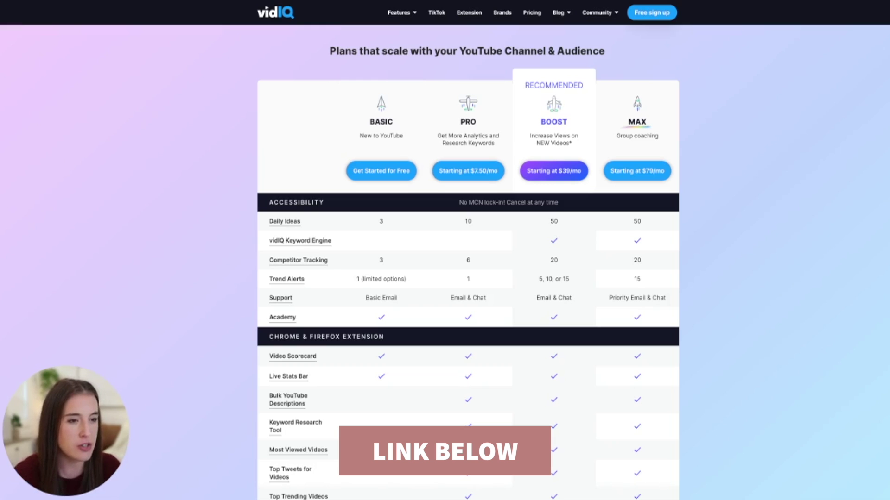
pyautogui.scroll(-2, 445, 250)
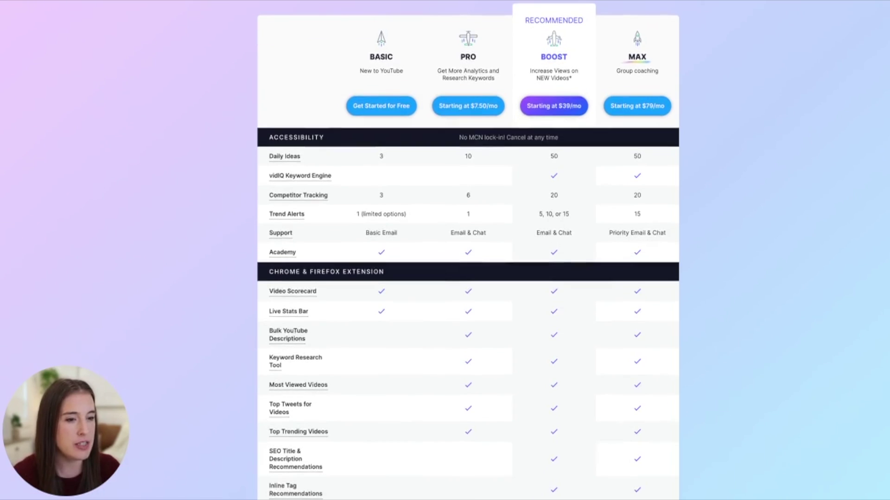
pyautogui.scroll(2, 445, 250)
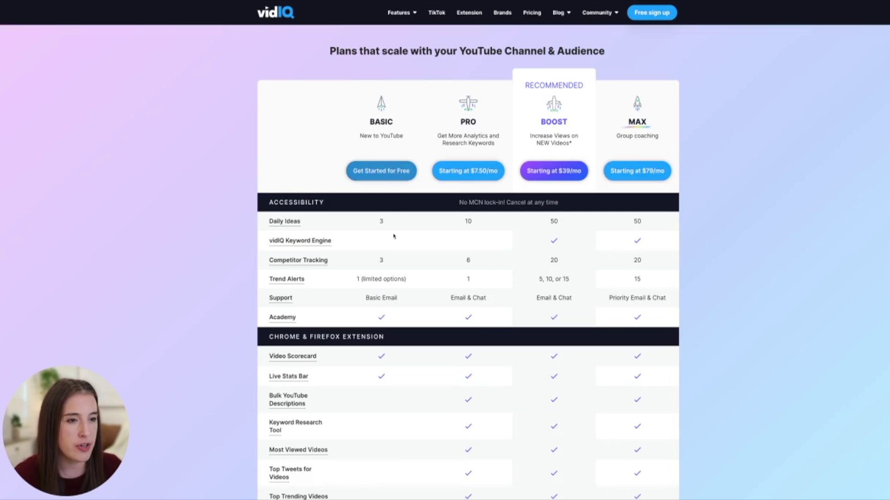
pyautogui.scroll(-7, 394, 237)
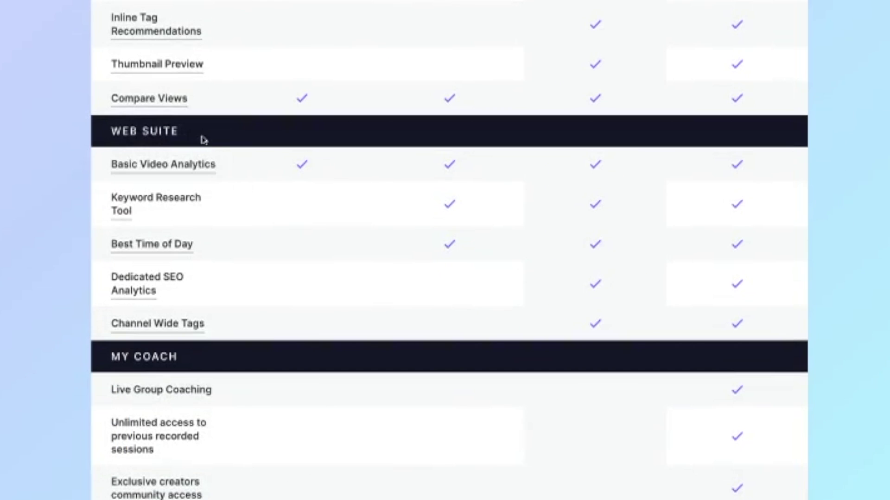
pyautogui.moveTo(155, 196)
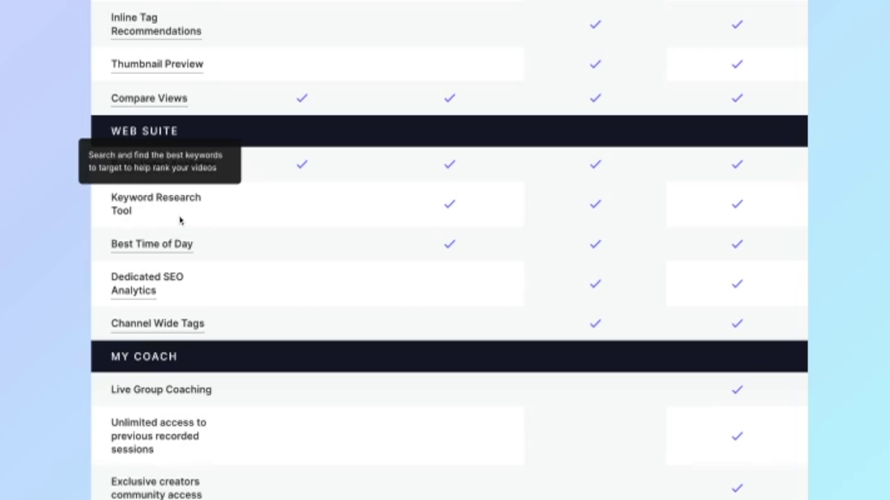
pyautogui.scroll(1, 185, 221)
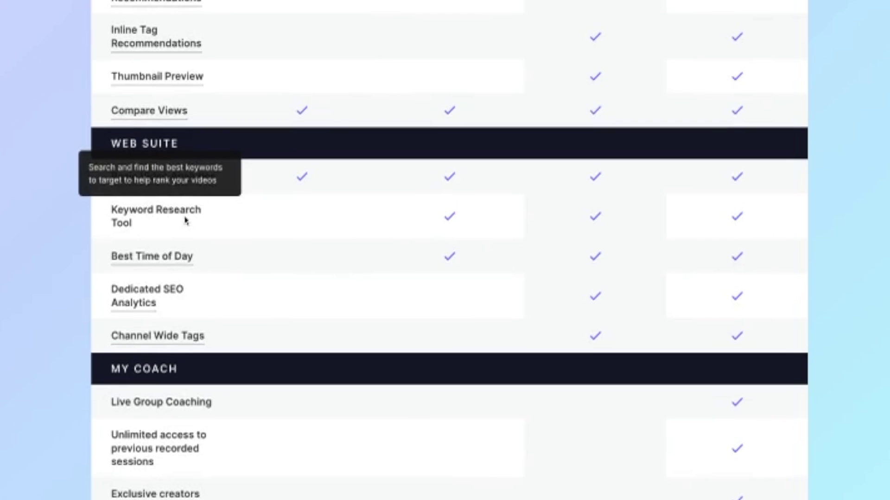
pyautogui.scroll(4, 310, 201)
pyautogui.scroll(-3, 310, 202)
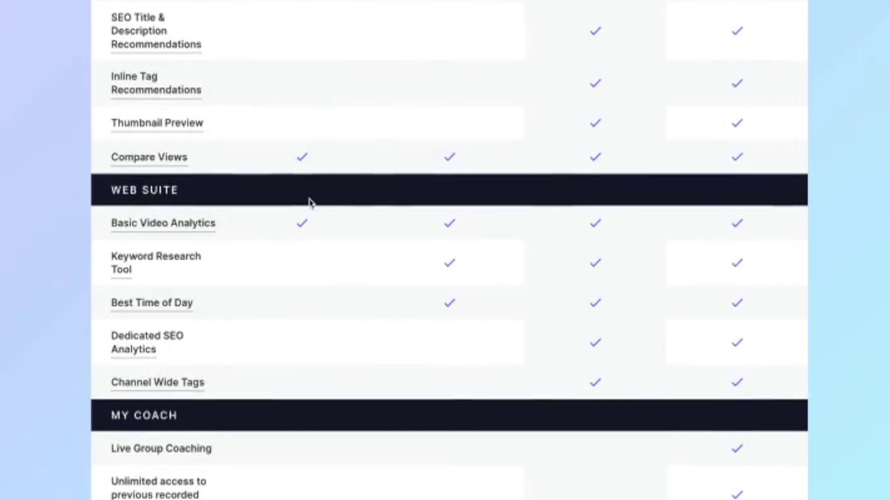
pyautogui.moveTo(195, 243)
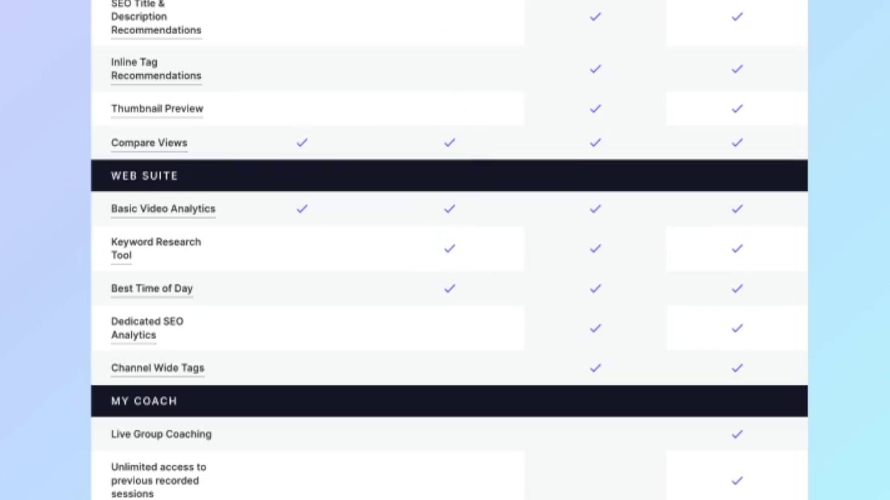
pyautogui.scroll(1, 453, 185)
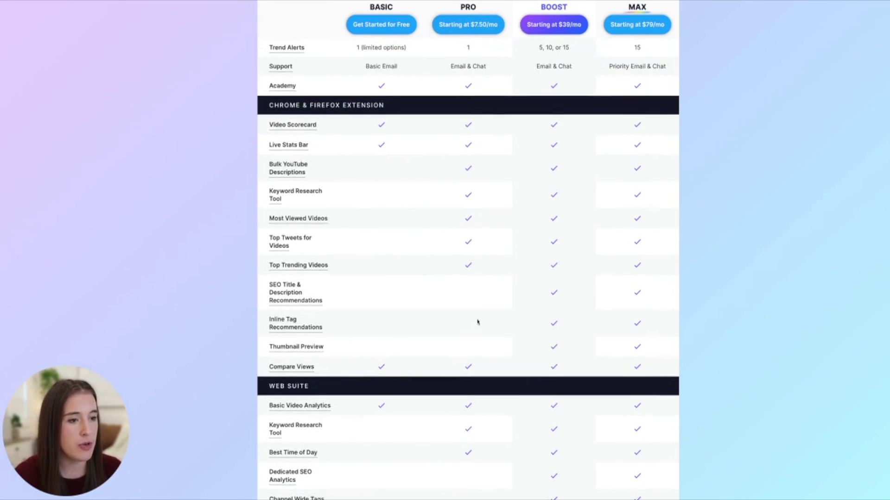
pyautogui.scroll(3, 468, 253)
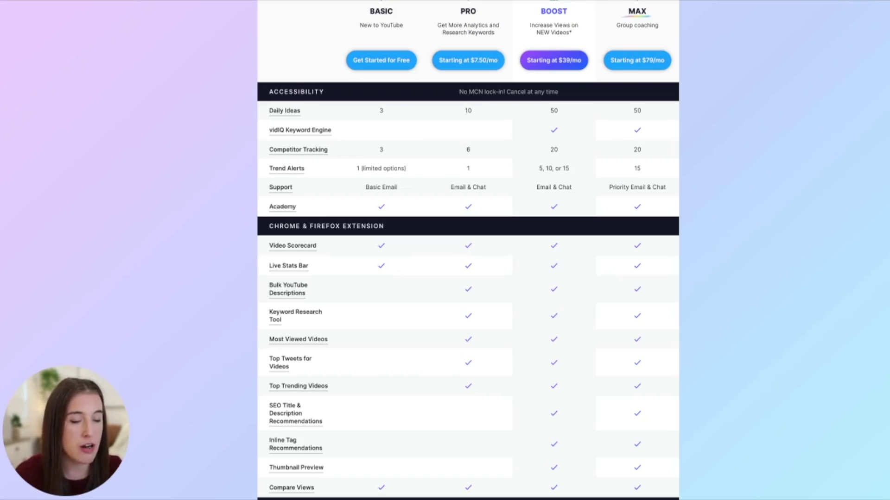
pyautogui.moveTo(420, 244)
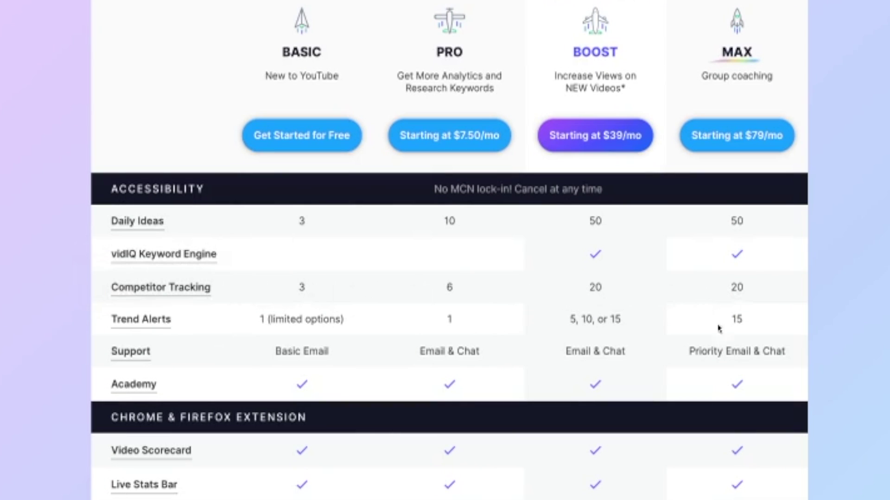
pyautogui.scroll(1, 669, 328)
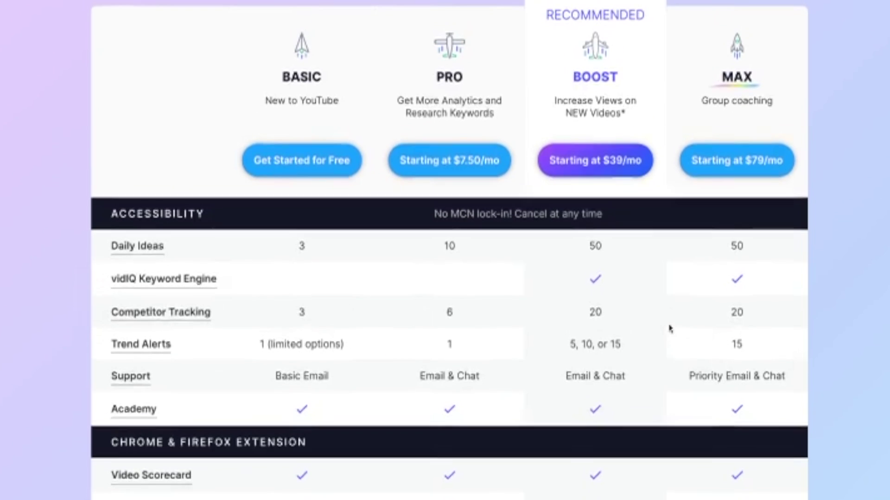